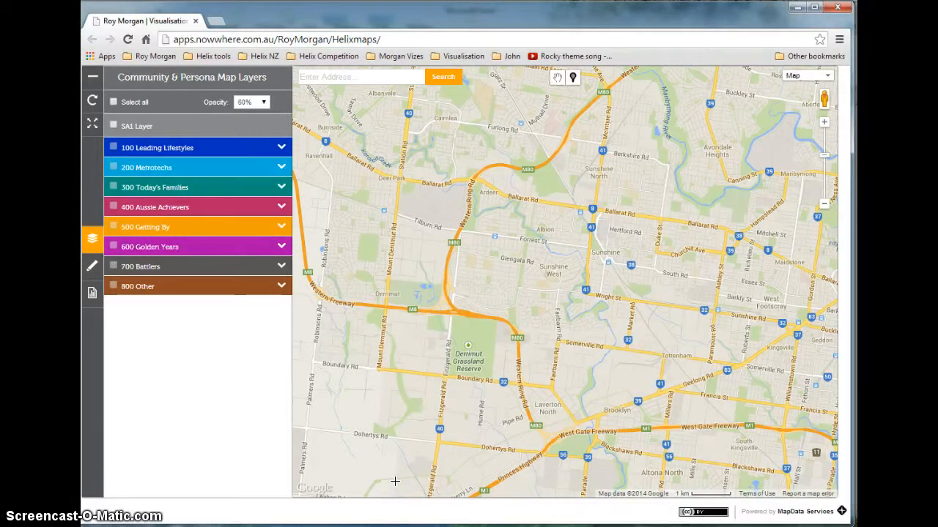
# Place a marker at Williamstown on the map and show its catchment with a 1km radius
pyautogui.scroll(-2, 503, 266)
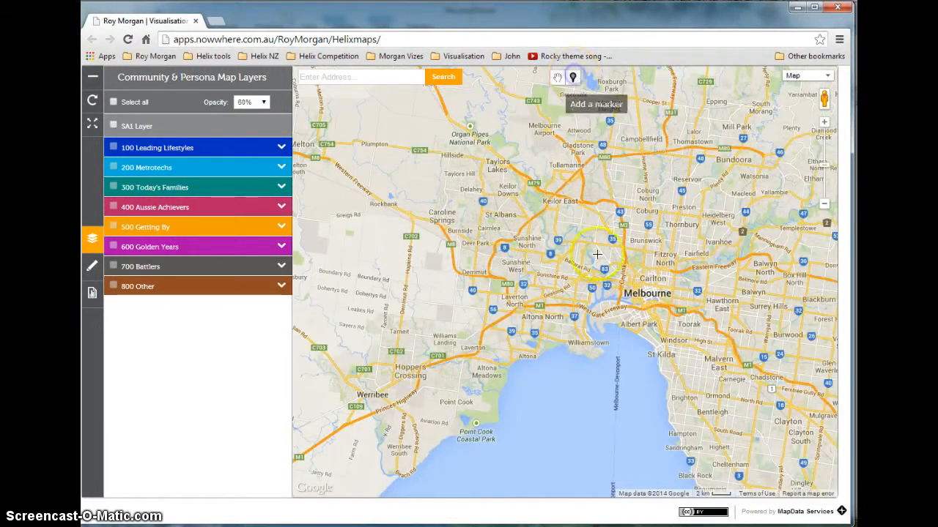
pyautogui.click(581, 348)
pyautogui.click(623, 298)
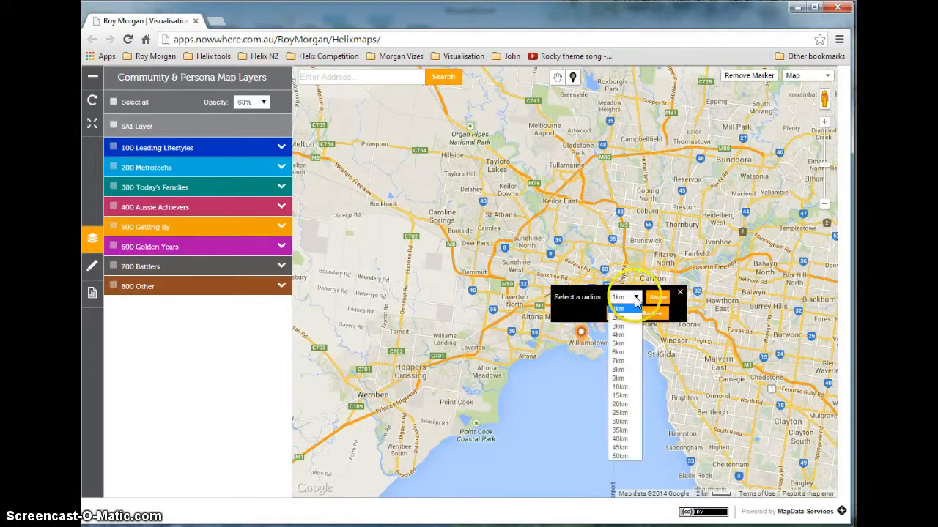
pyautogui.click(652, 301)
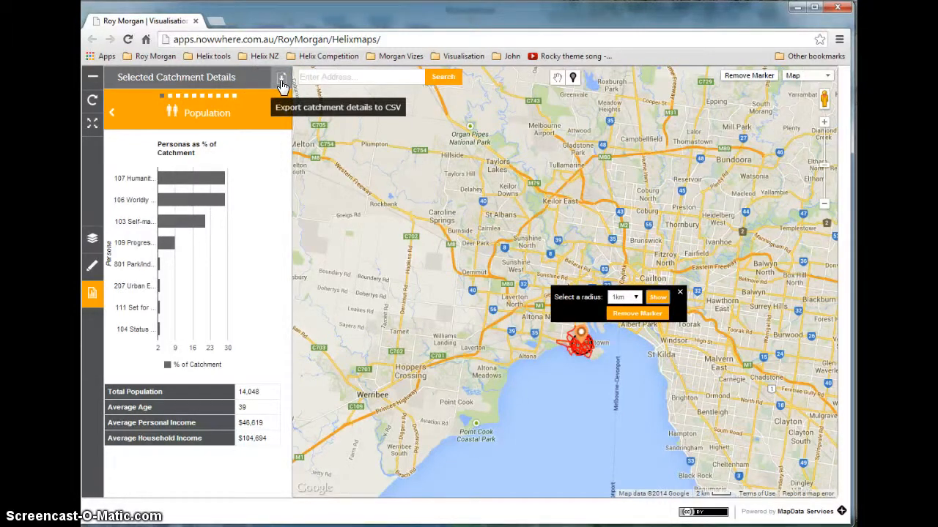
# Advance the catchment details to Generation, export the details to CSV and open the downloaded Export (16).csv
pyautogui.click(285, 114)
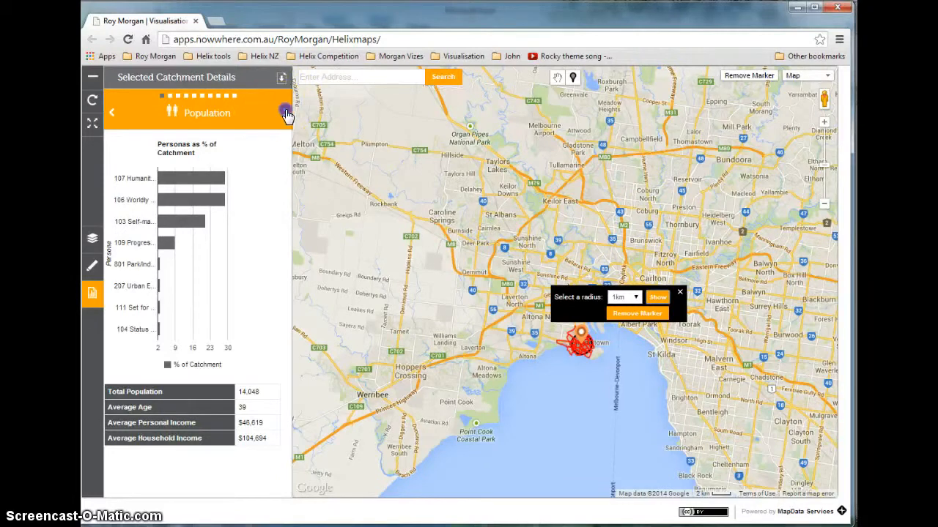
pyautogui.click(282, 78)
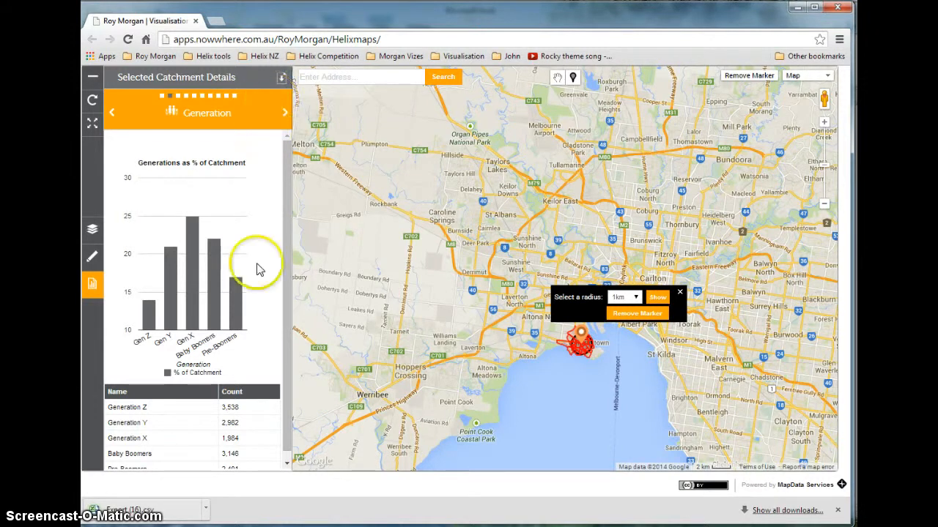
pyautogui.click(165, 509)
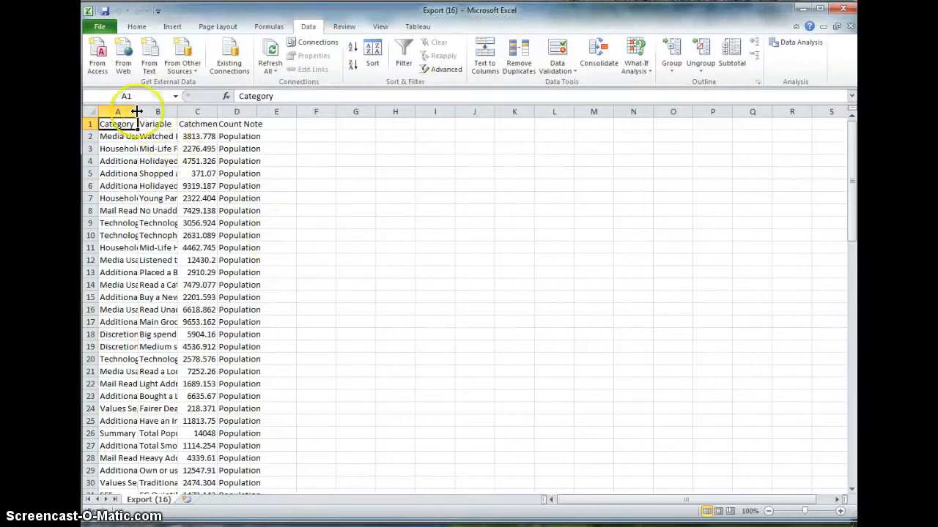
# Widen columns A to C and sort the rows by Category from A to Z using filters on header row A1:D1
pyautogui.moveTo(137, 111); pyautogui.dragTo(386, 112)
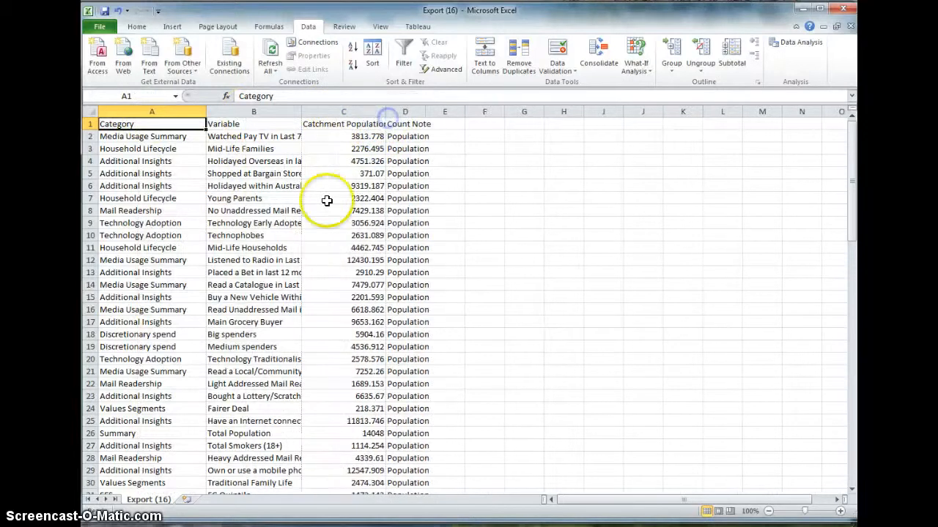
pyautogui.moveTo(138, 123); pyautogui.dragTo(387, 125)
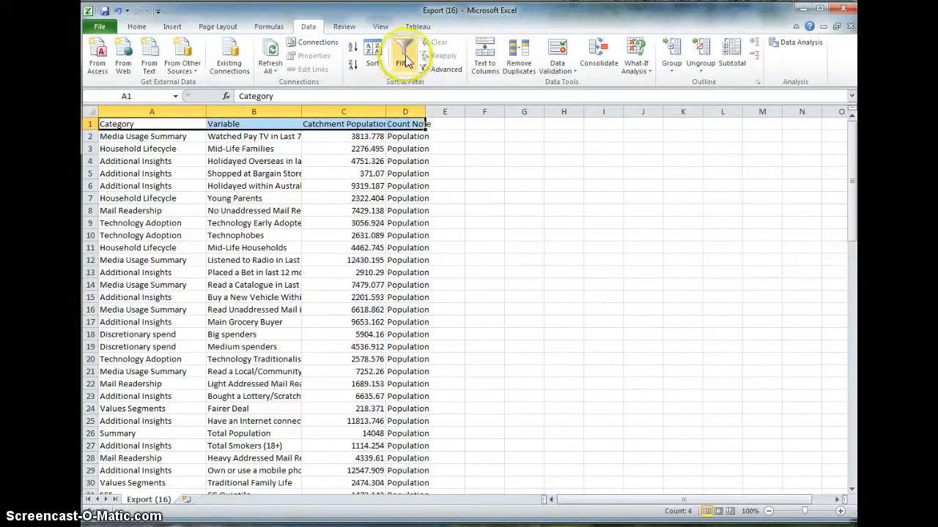
pyautogui.click(403, 55)
pyautogui.click(199, 124)
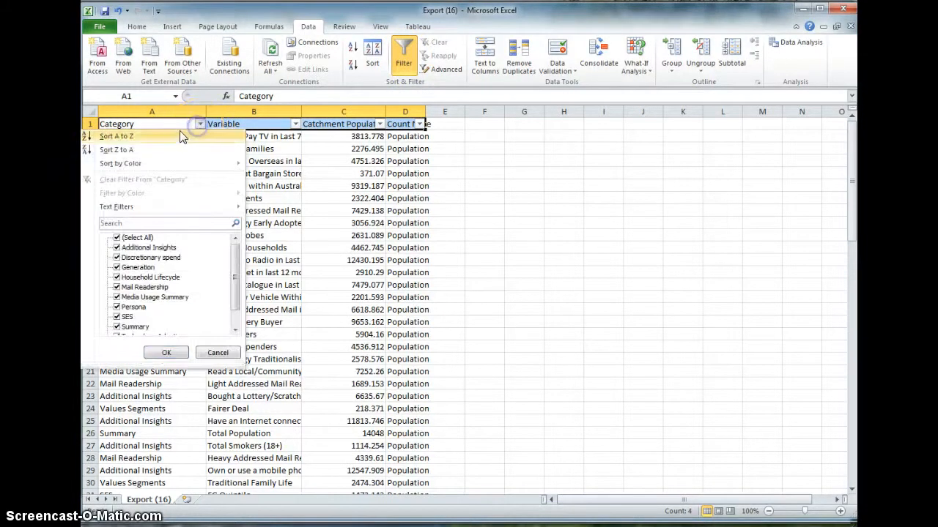
pyautogui.click(132, 130)
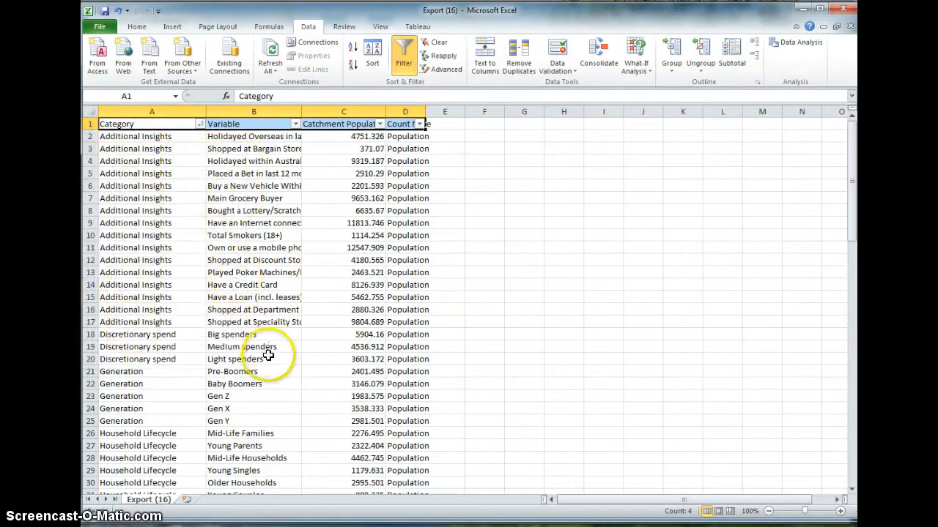
# Review the sorted categories down the sheet, highlighting the Persona rows 57 to 64, and return to the first row
pyautogui.scroll(-1, 253, 352)
pyautogui.scroll(-1, 158, 362)
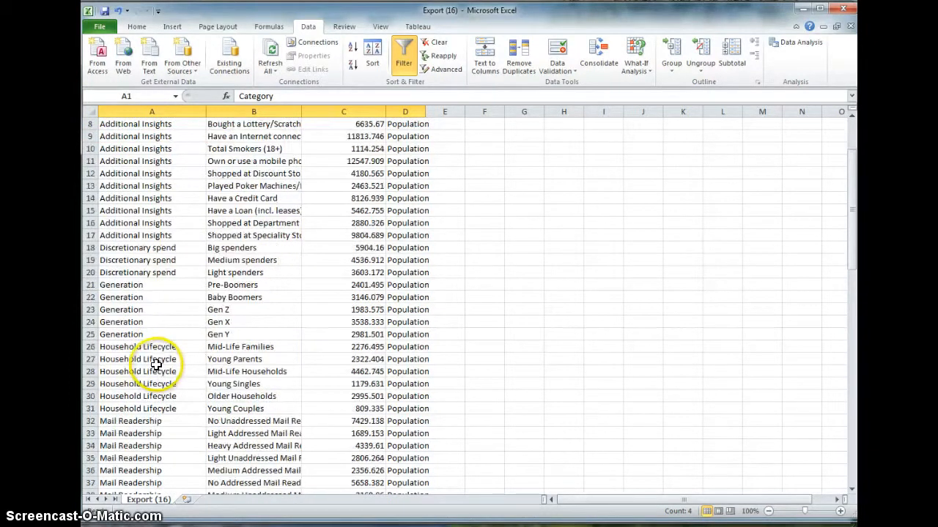
pyautogui.scroll(-3, 170, 377)
pyautogui.scroll(-7, 170, 377)
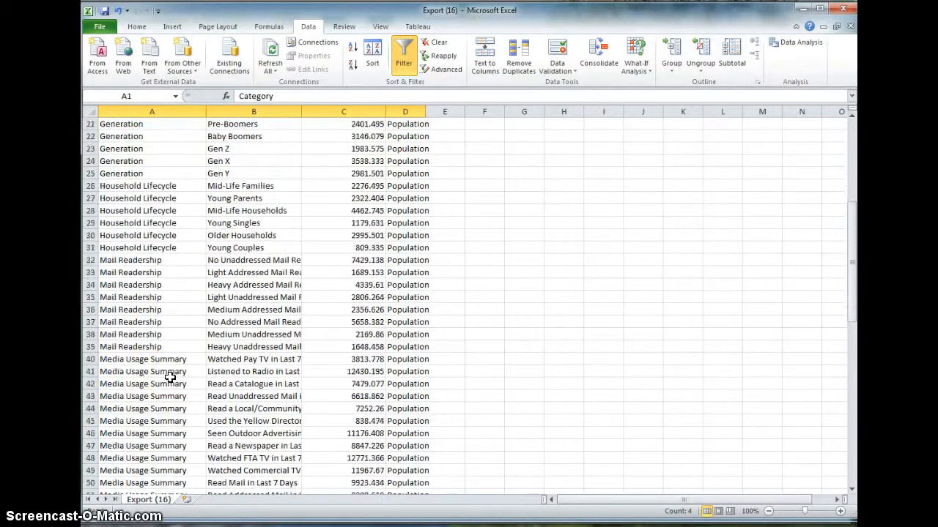
pyautogui.scroll(-2, 170, 377)
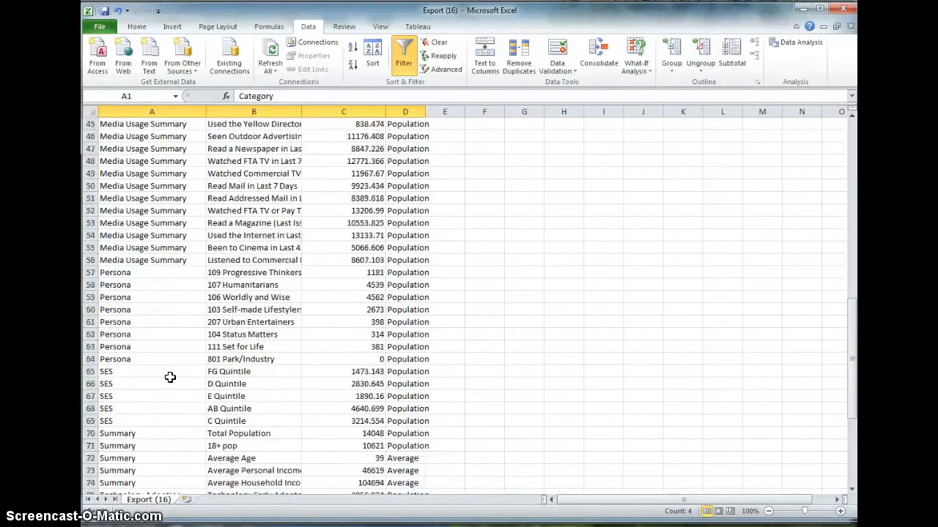
pyautogui.moveTo(115, 288); pyautogui.dragTo(232, 347)
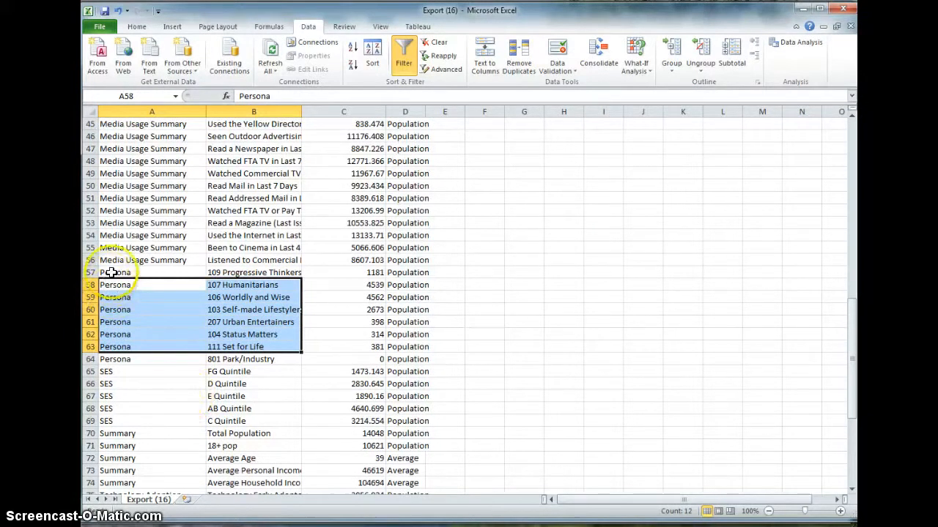
pyautogui.moveTo(110, 273); pyautogui.dragTo(112, 359)
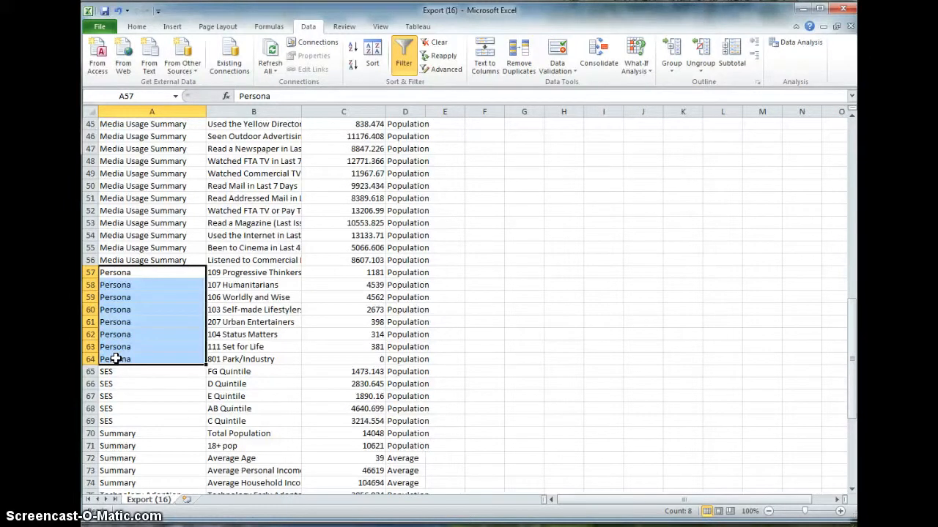
pyautogui.moveTo(115, 359); pyautogui.dragTo(115, 359)
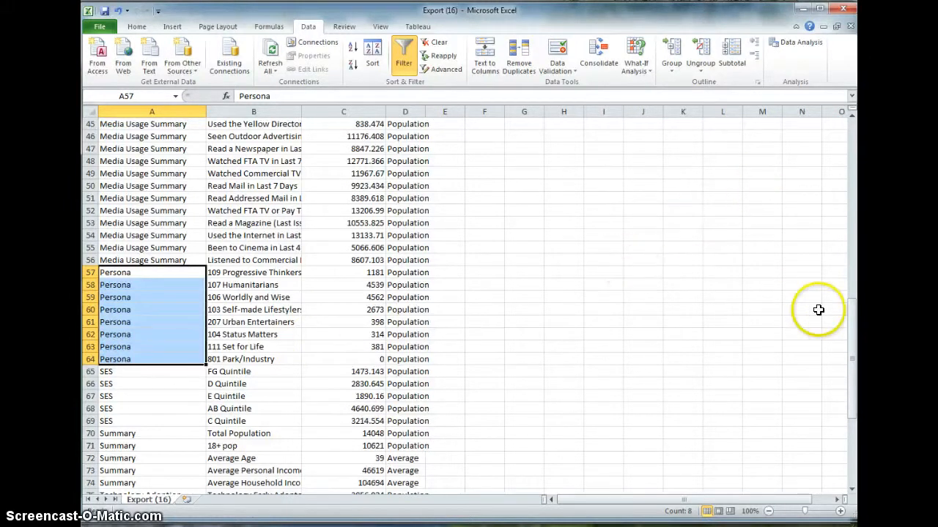
pyautogui.moveTo(851, 322); pyautogui.dragTo(851, 176)
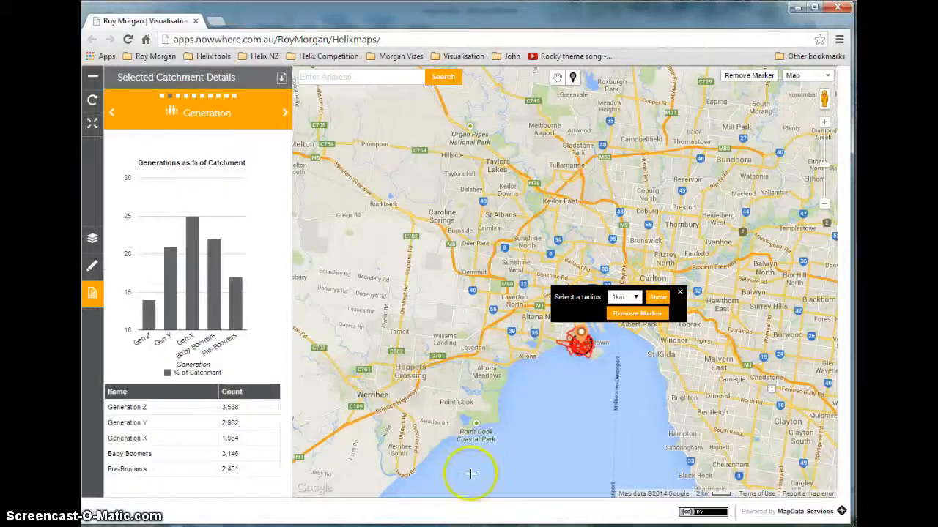
# Switch back to the Helix map, zoom in on the Williamstown catchment and capture it with the Snipping Tool
pyautogui.click(679, 294)
pyautogui.doubleClick(612, 346)
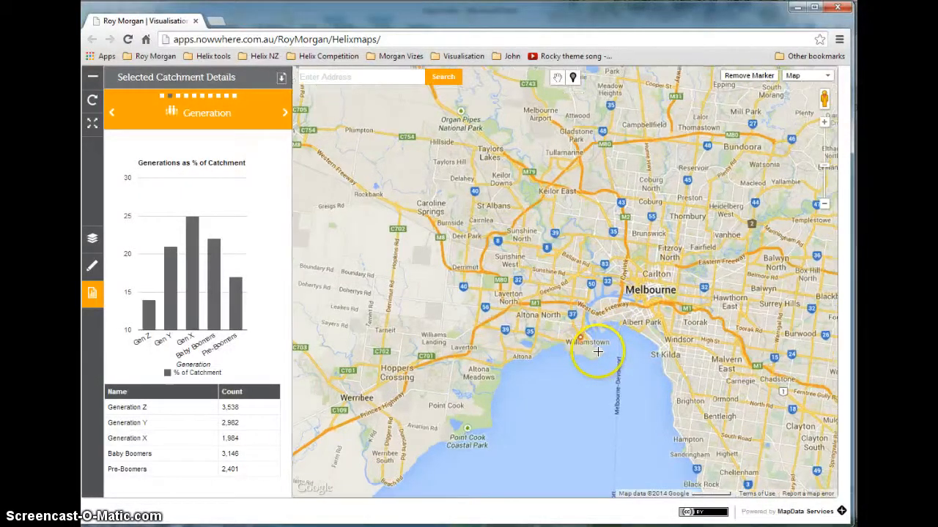
pyautogui.doubleClick(597, 353)
pyautogui.doubleClick(587, 351)
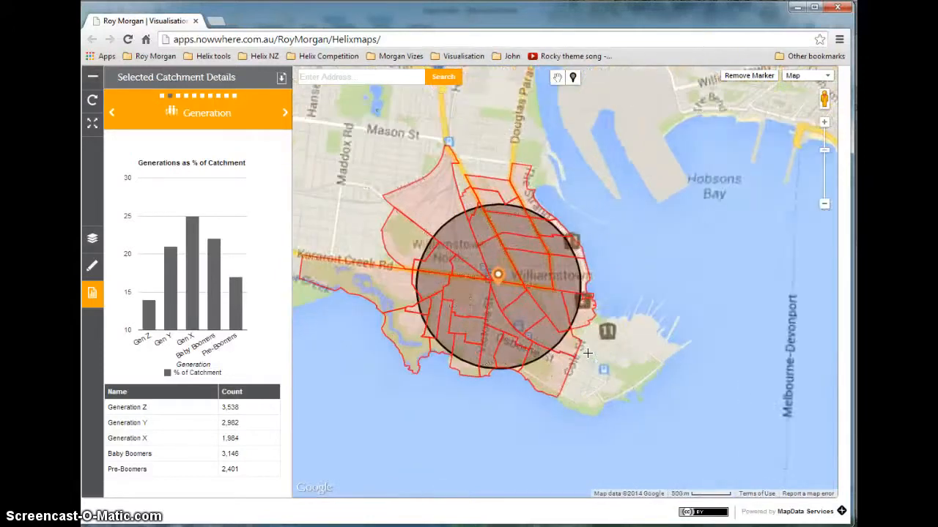
pyautogui.moveTo(626, 290); pyautogui.dragTo(686, 258)
pyautogui.scroll(-1, 719, 313)
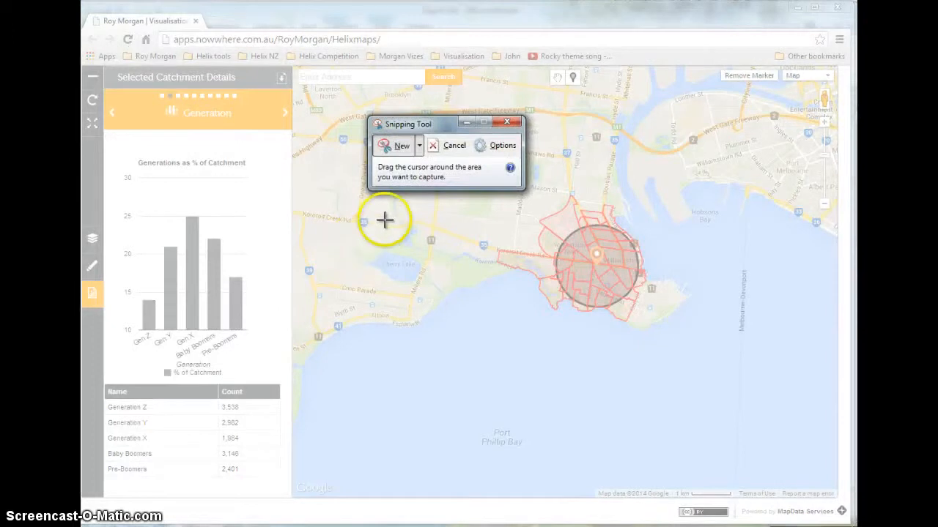
pyautogui.moveTo(429, 121); pyautogui.dragTo(347, 95)
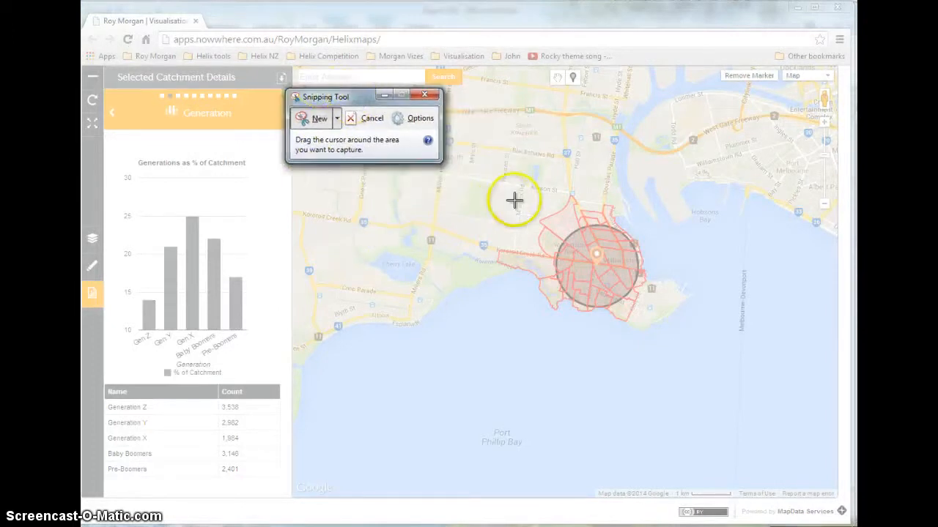
pyautogui.moveTo(475, 148); pyautogui.dragTo(714, 378)
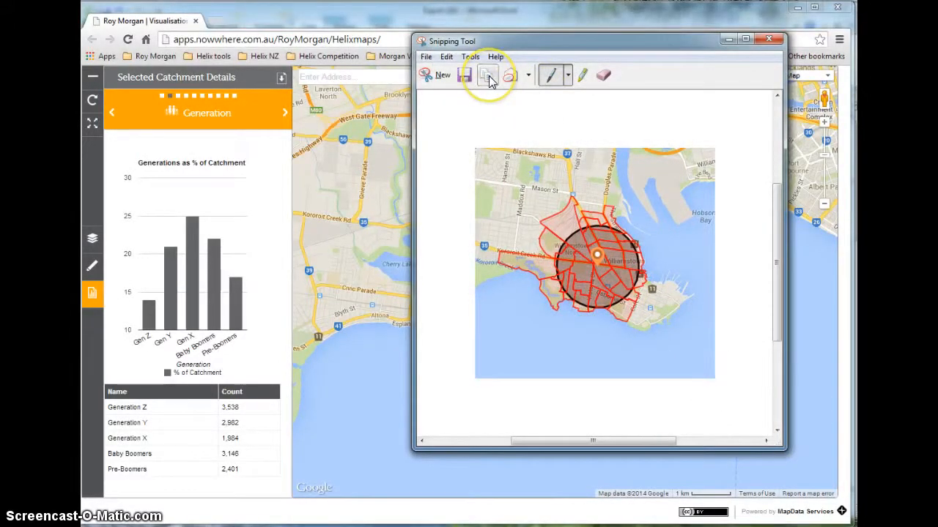
# Paste the captured map image into the Export (16) workbook in Excel and place it beside the data table near column E
pyautogui.click(322, 526)
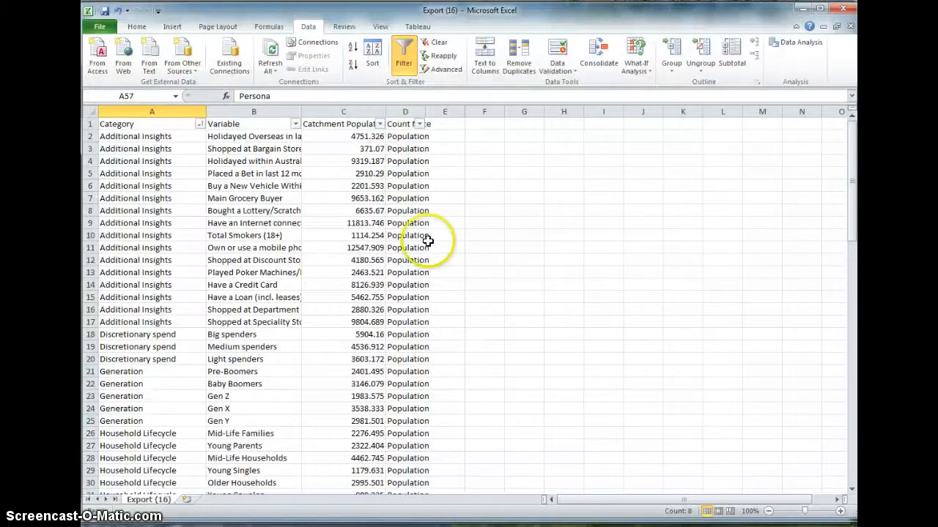
pyautogui.click(477, 161)
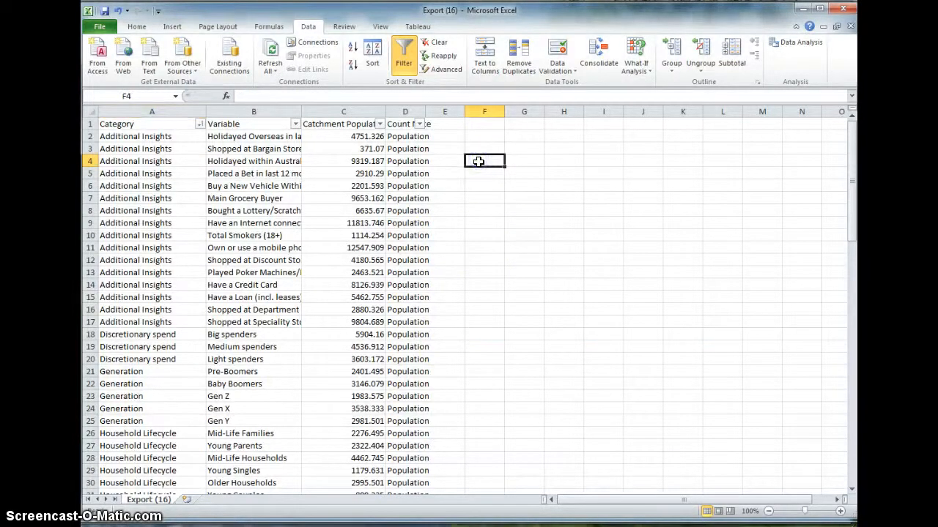
pyautogui.hotkey('ctrl', 'v')
pyautogui.moveTo(601, 218); pyautogui.dragTo(587, 195)
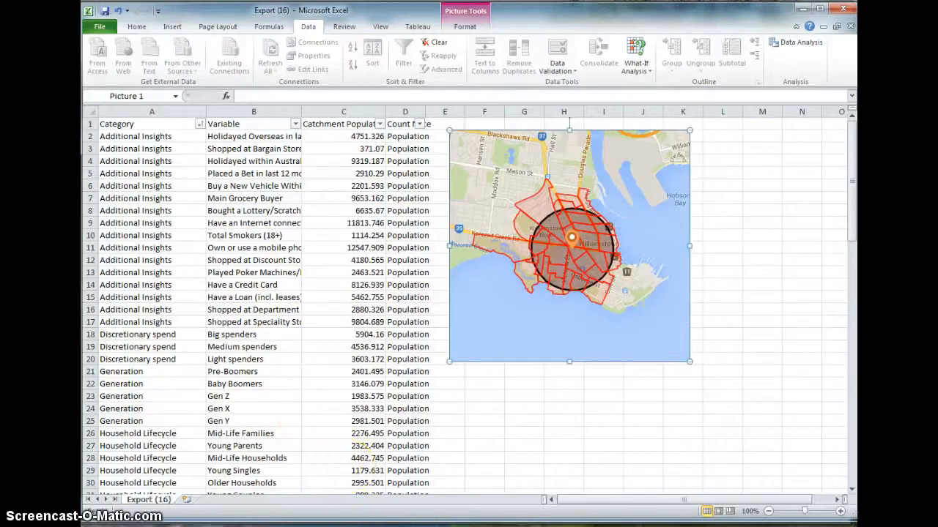
# Switch back to the Helix map, place a marker at Sunshine North and show its catchment with a 1km radius
pyautogui.click(345, 526)
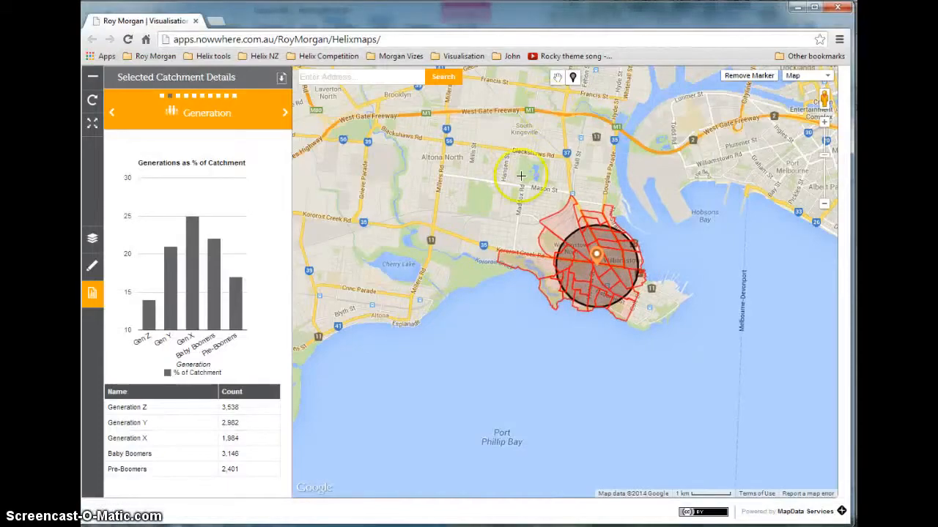
pyautogui.scroll(-2, 522, 173)
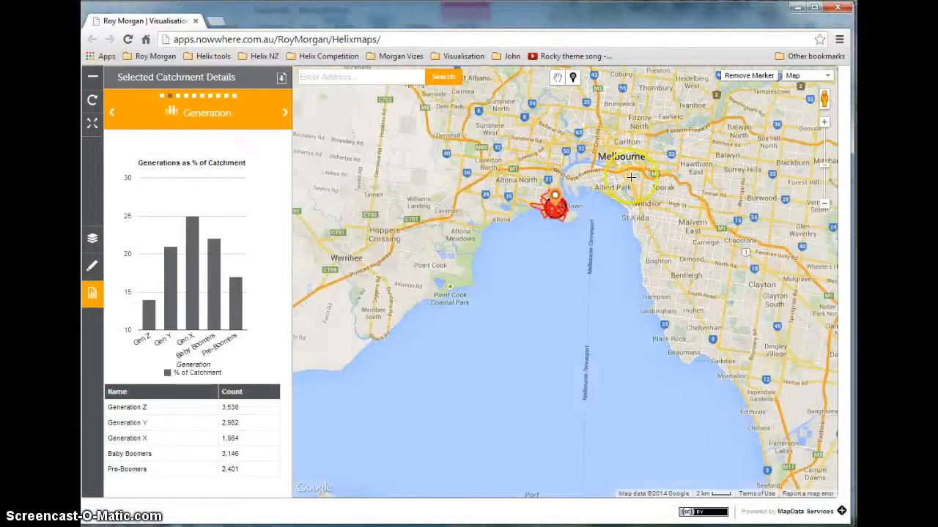
pyautogui.click(557, 77)
pyautogui.moveTo(484, 210); pyautogui.dragTo(494, 339)
pyautogui.click(573, 77)
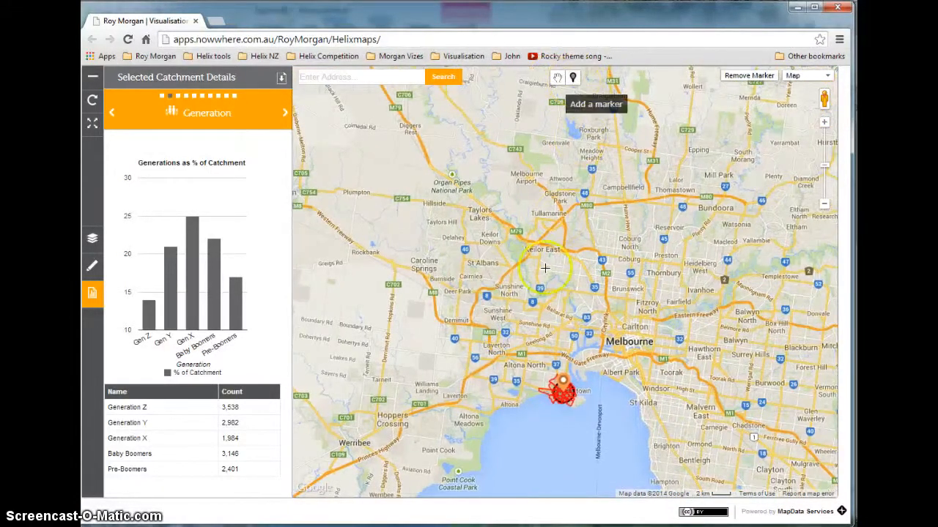
pyautogui.click(513, 293)
pyautogui.click(590, 255)
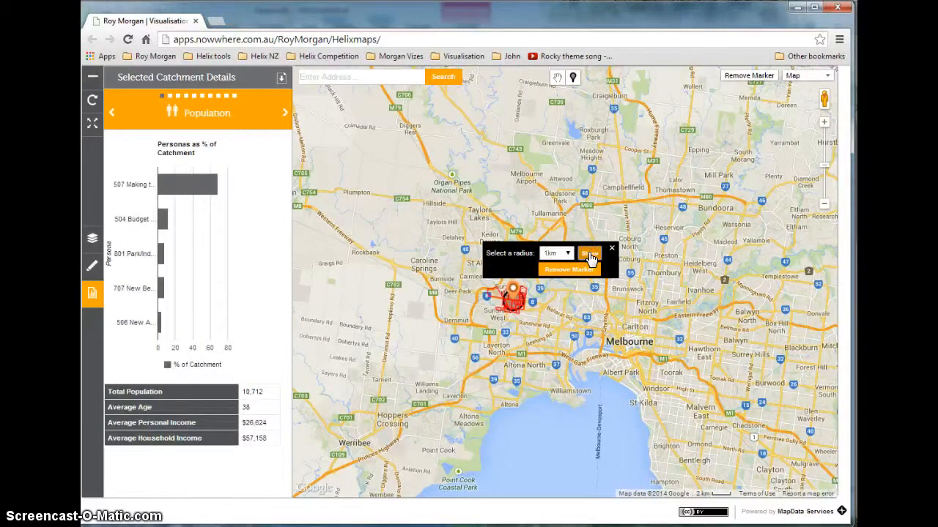
# Center a closer map view on the new catchment, then export its details to CSV and open Export (17).csv
pyautogui.click(611, 248)
pyautogui.doubleClick(541, 297)
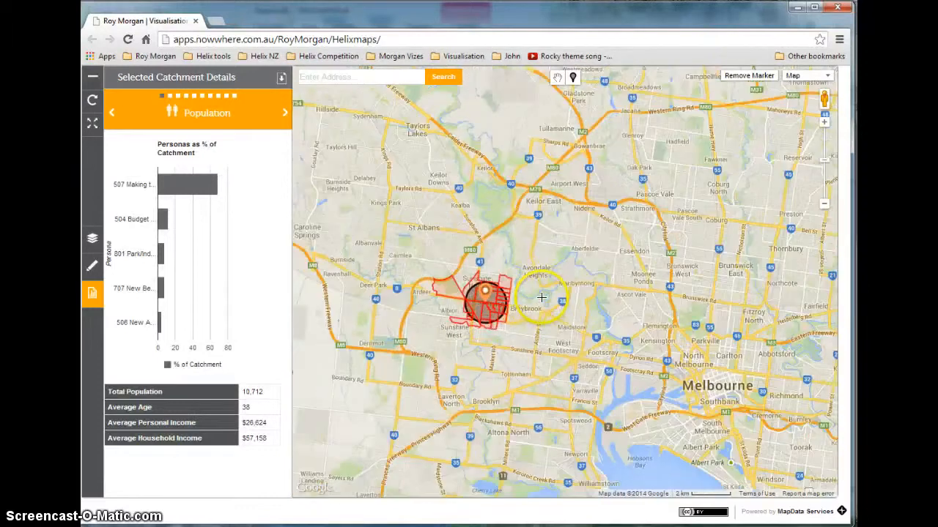
pyautogui.doubleClick(541, 296)
pyautogui.click(557, 78)
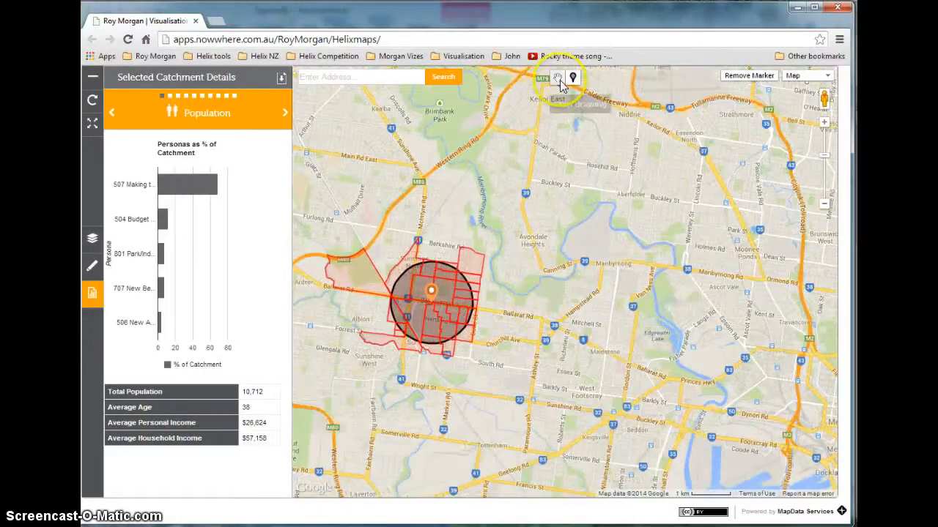
pyautogui.click(559, 79)
pyautogui.moveTo(566, 225); pyautogui.dragTo(708, 232)
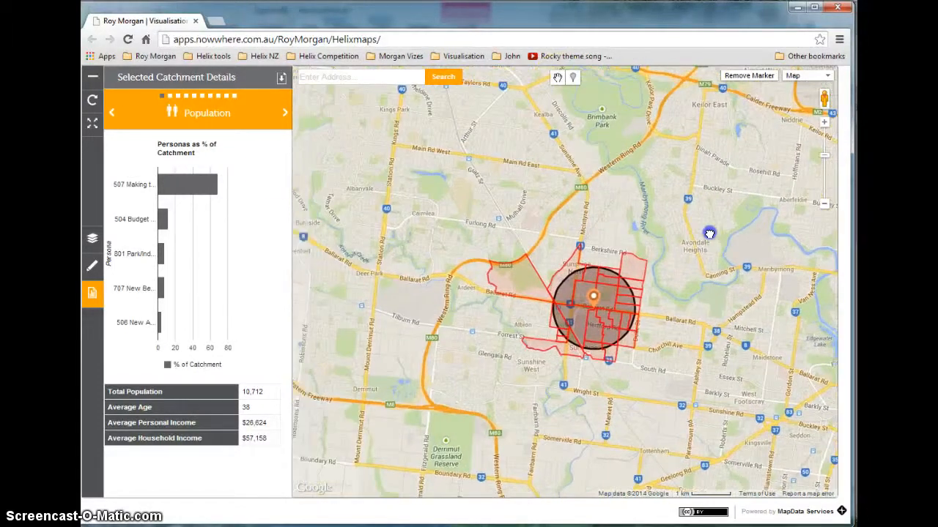
pyautogui.click(280, 83)
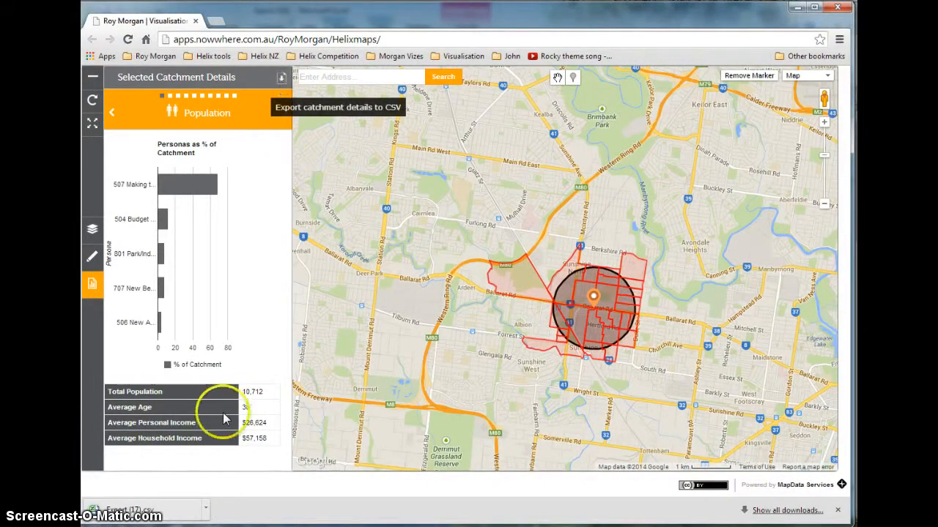
pyautogui.click(176, 511)
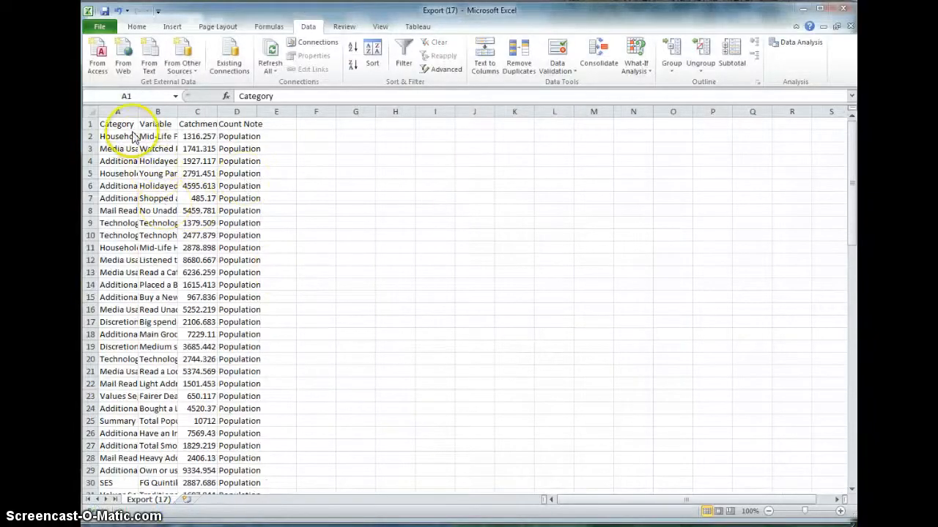
# Add filters to the header row A1:D1 of Export (17) and sort the table by Category from A to Z
pyautogui.click(109, 126)
pyautogui.moveTo(109, 124); pyautogui.dragTo(230, 125)
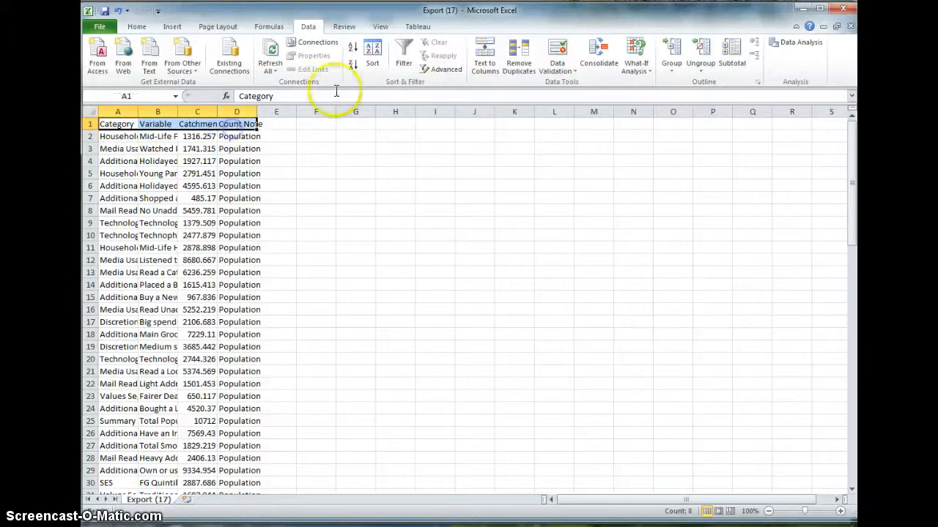
pyautogui.click(403, 55)
pyautogui.click(131, 124)
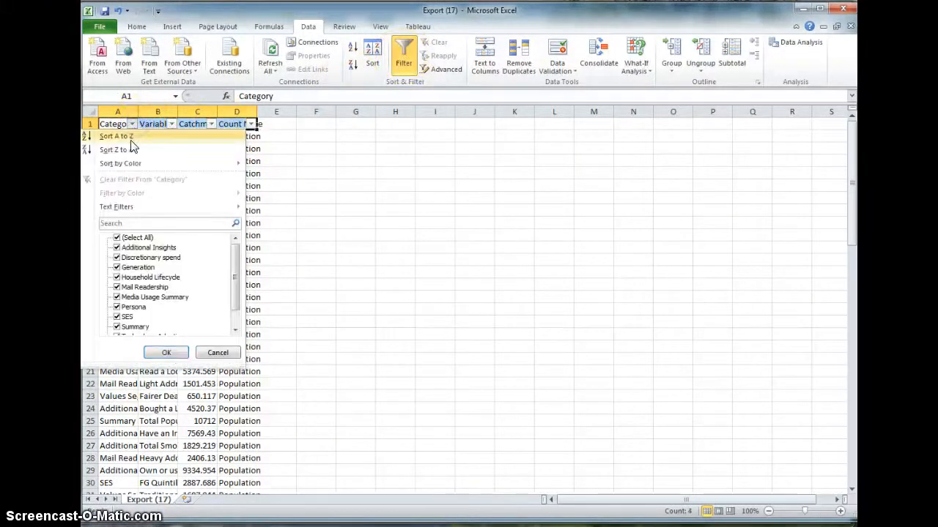
pyautogui.click(130, 136)
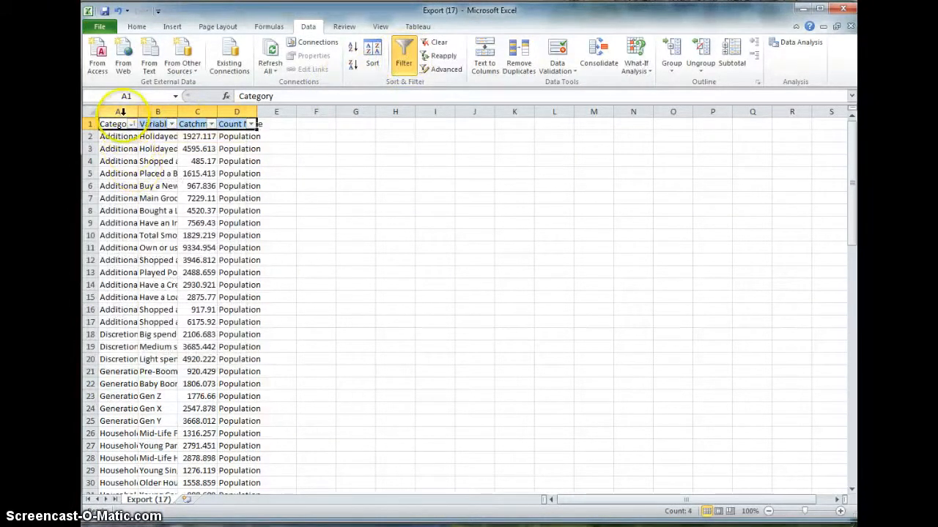
# Widen the Category and Variable columns to show more of their text, and copy columns A to C
pyautogui.doubleClick(138, 112)
pyautogui.moveTo(230, 111); pyautogui.dragTo(307, 111)
pyautogui.click(170, 108)
pyautogui.moveTo(221, 112); pyautogui.dragTo(317, 203)
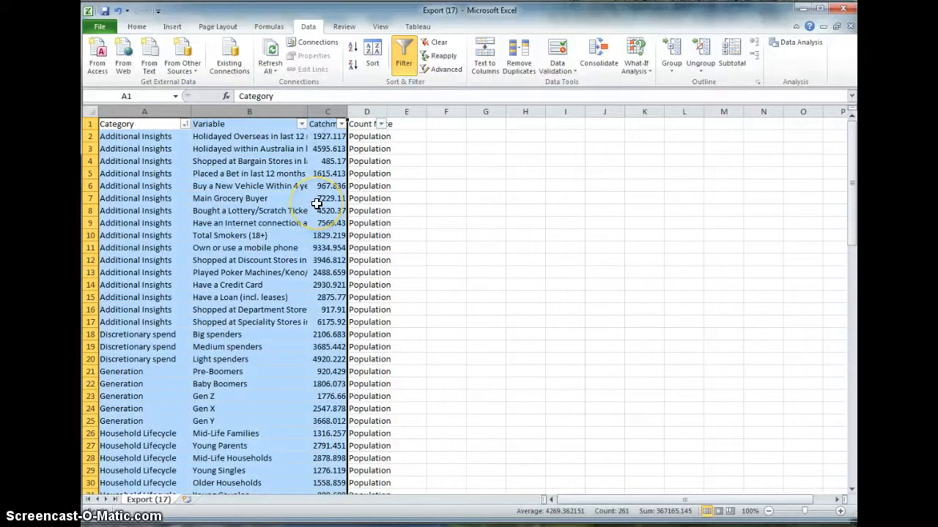
pyautogui.hotkey('ctrl', 'c')
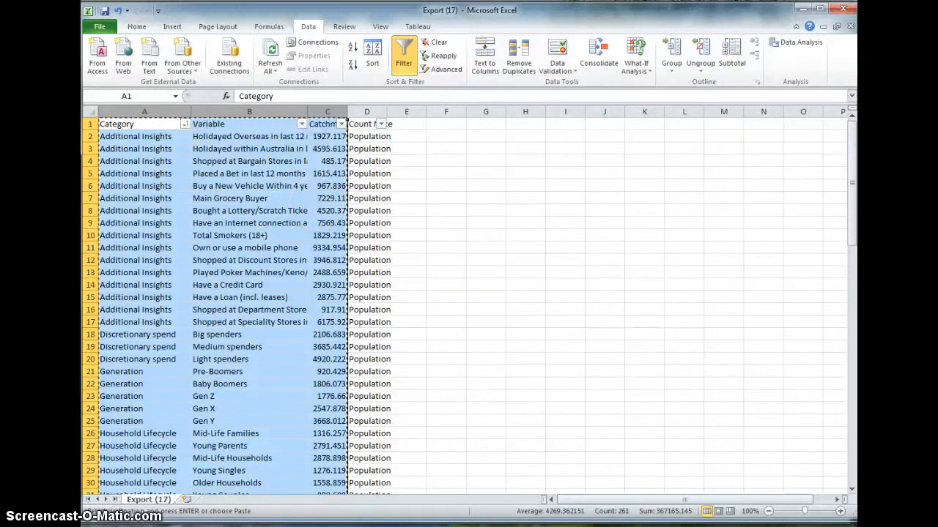
# Switch to the Export (16) workbook and paste the copied columns starting at cell L1
pyautogui.moveTo(513, 521)
pyautogui.click(496, 505)
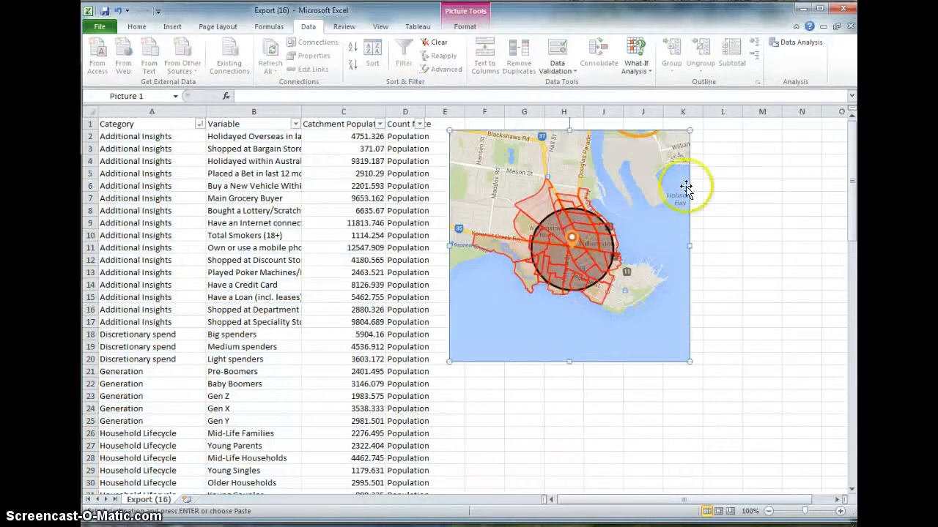
pyautogui.click(723, 124)
pyautogui.hotkey('ctrl', 'v')
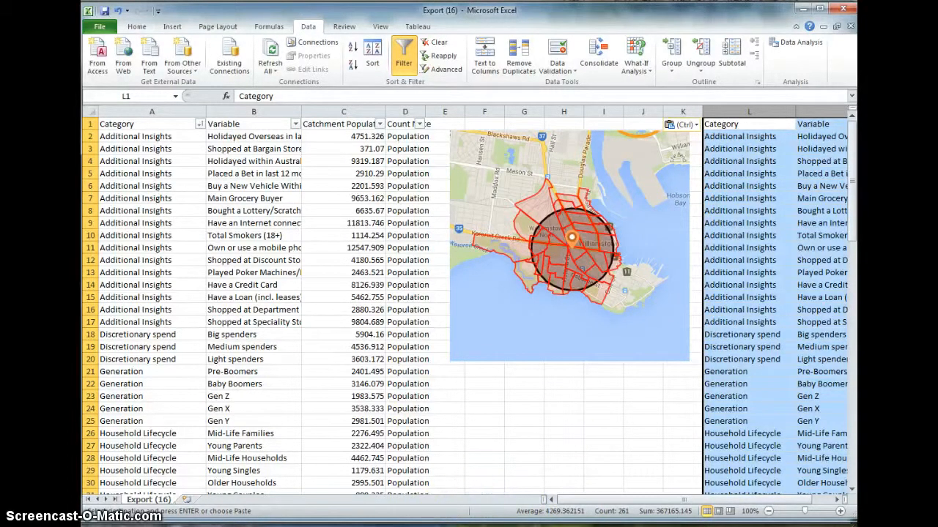
# Switch back to the Helix map and capture the Sunshine North catchment area with the Snipping Tool
pyautogui.hotkey('alt', 'Tab')
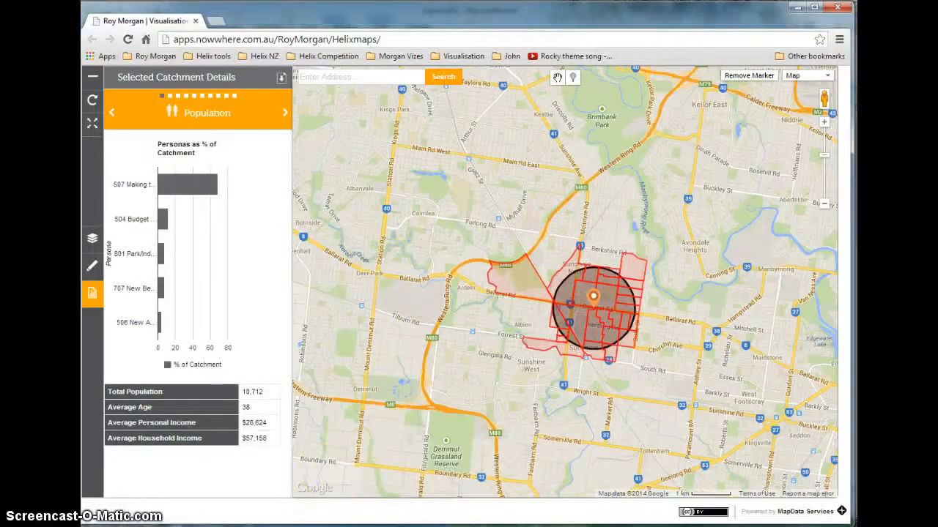
pyautogui.click(280, 526)
pyautogui.click(441, 76)
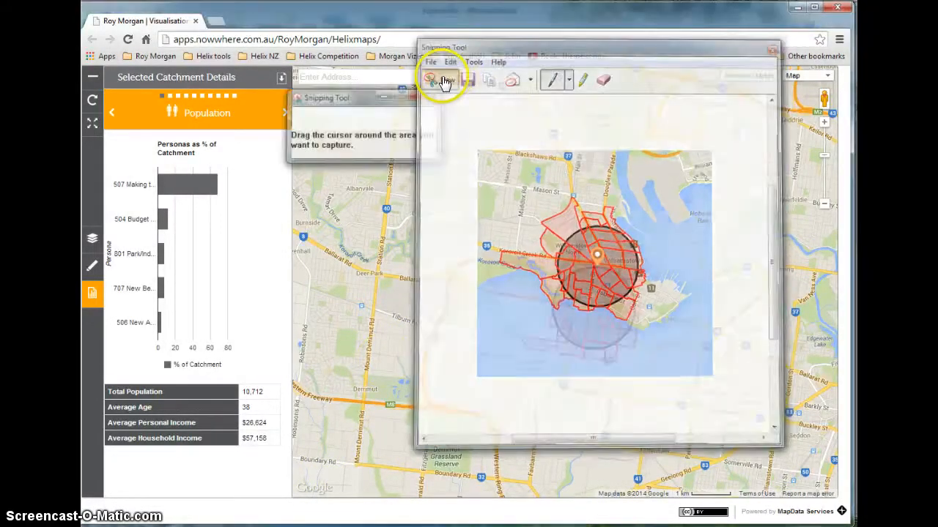
pyautogui.moveTo(472, 186); pyautogui.dragTo(707, 431)
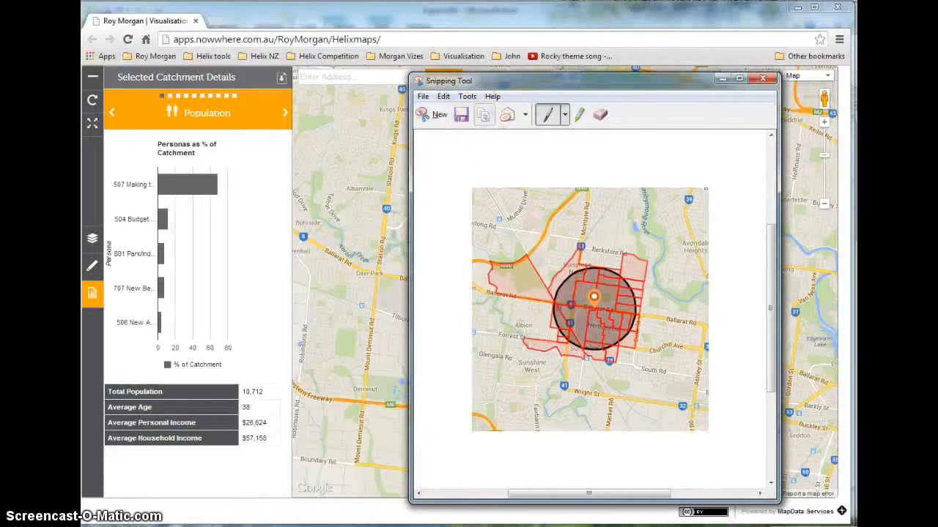
# Paste the captured map into the Export (16) workbook in Excel and align it directly below the Williamstown map image
pyautogui.click(518, 526)
pyautogui.click(485, 517)
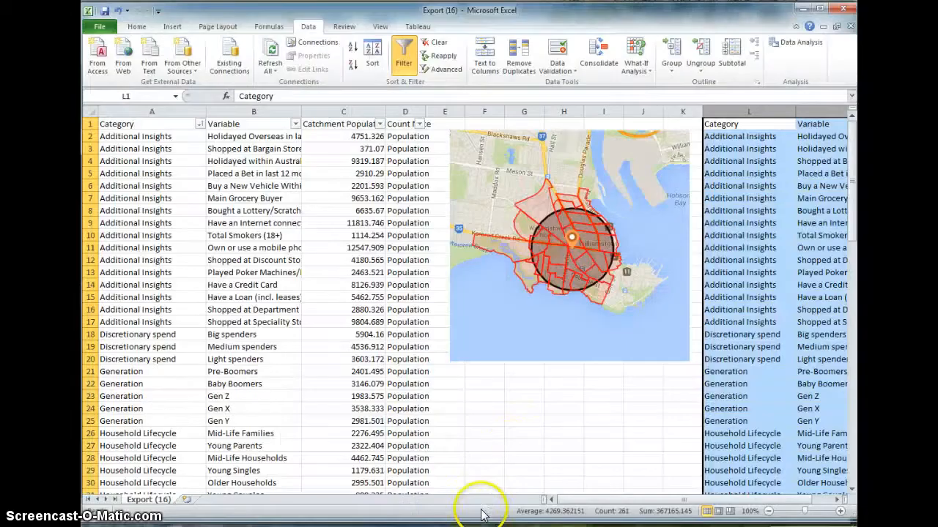
pyautogui.click(513, 446)
pyautogui.hotkey('ctrl', 'v')
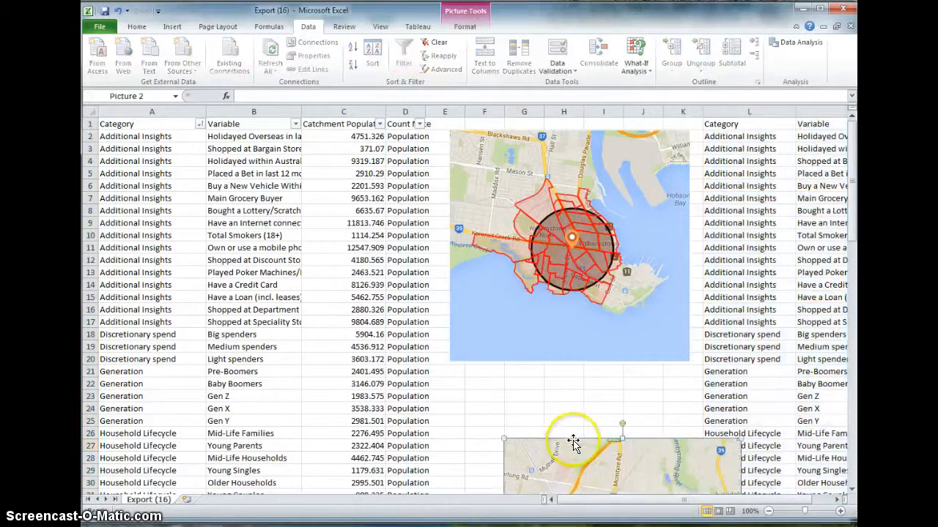
pyautogui.scroll(-4, 579, 417)
pyautogui.moveTo(598, 389); pyautogui.dragTo(545, 326)
pyautogui.scroll(4, 621, 387)
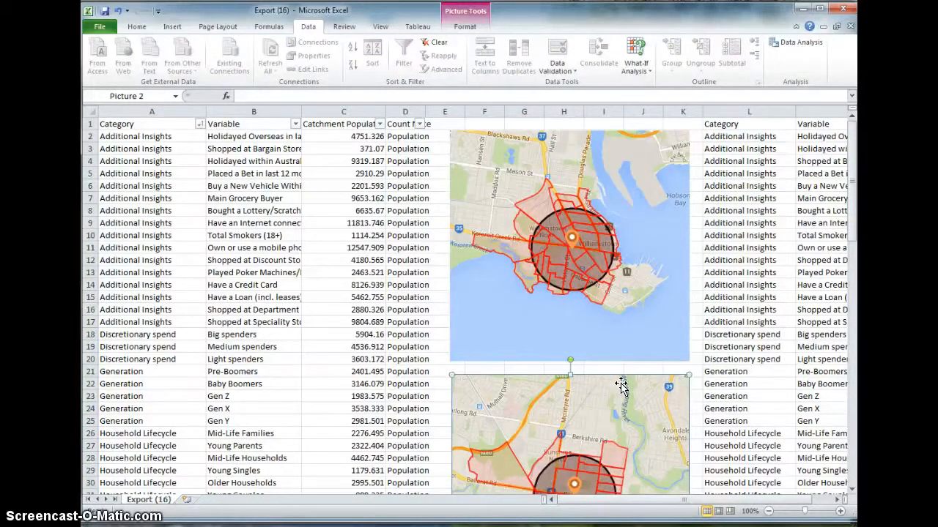
pyautogui.scroll(-2, 627, 390)
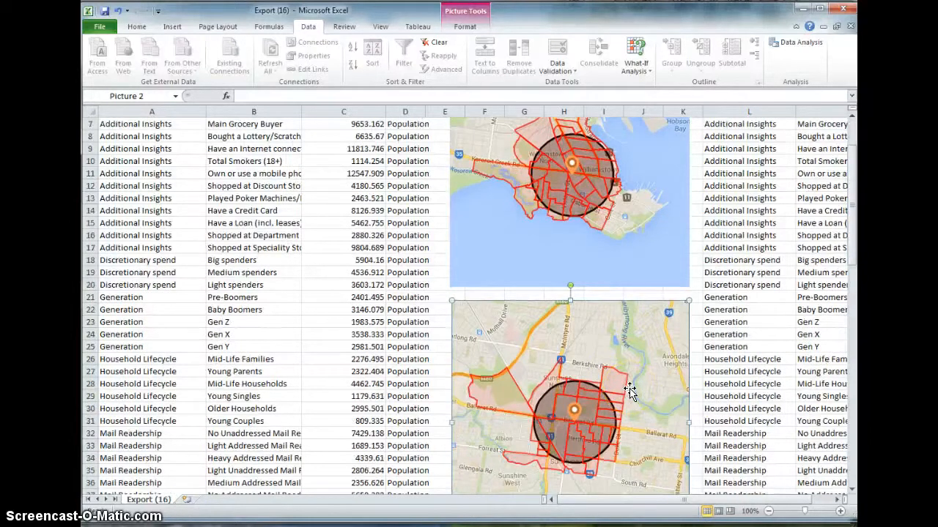
pyautogui.scroll(2, 630, 392)
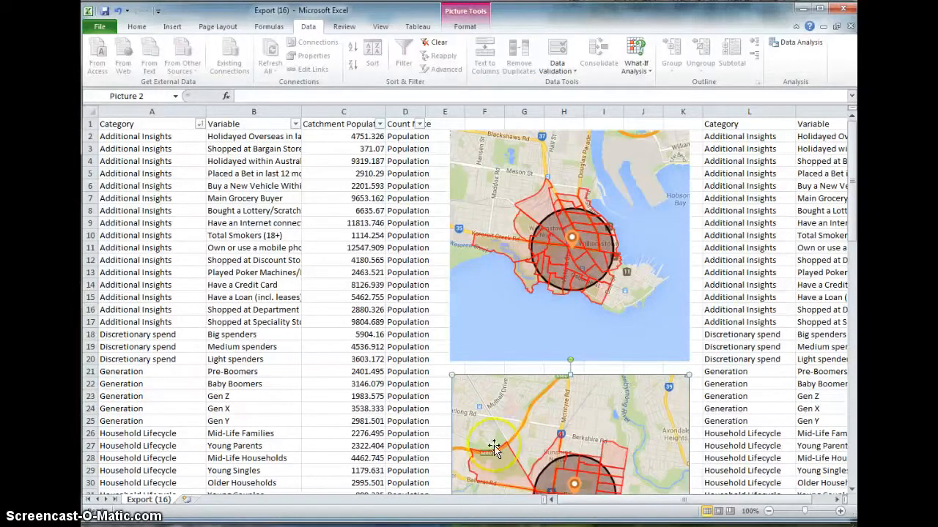
# Switch back to the Helix map and zoom out to show the wider Melbourne area
pyautogui.hotkey('alt', 'Tab')
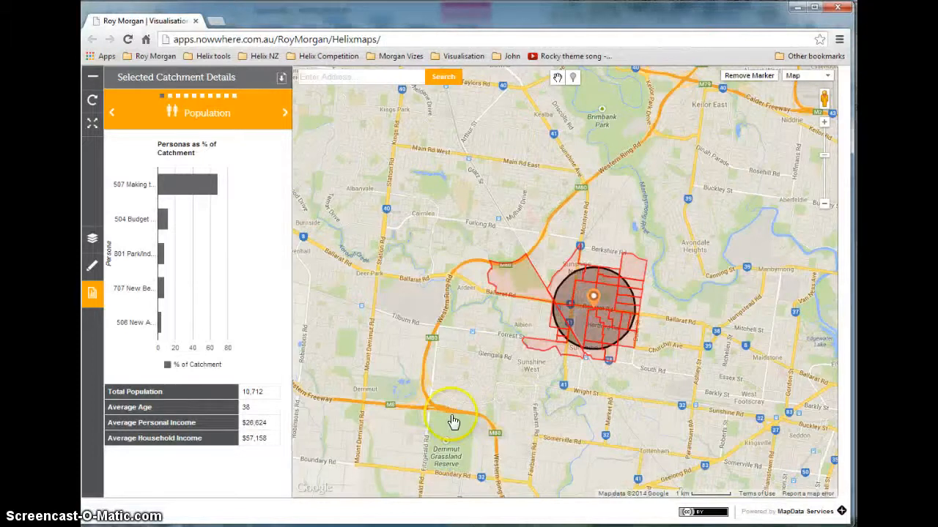
pyautogui.scroll(-2, 456, 395)
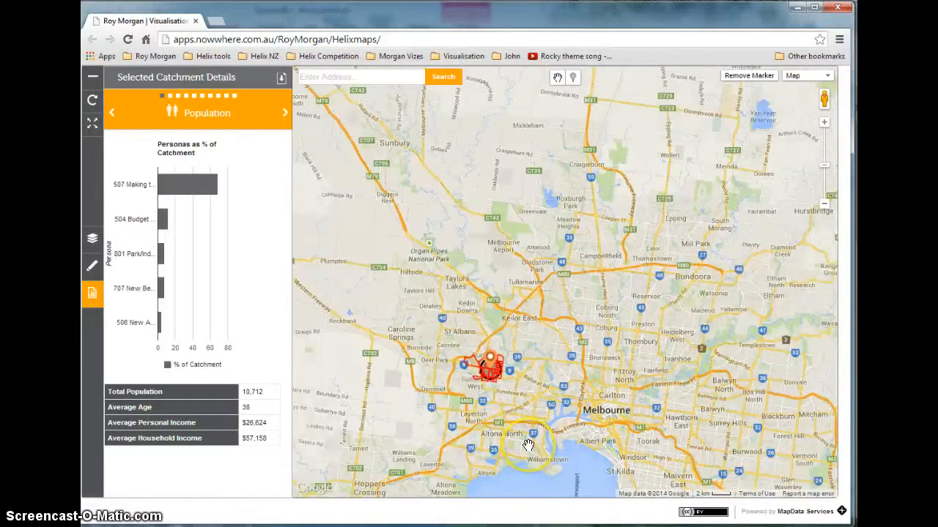